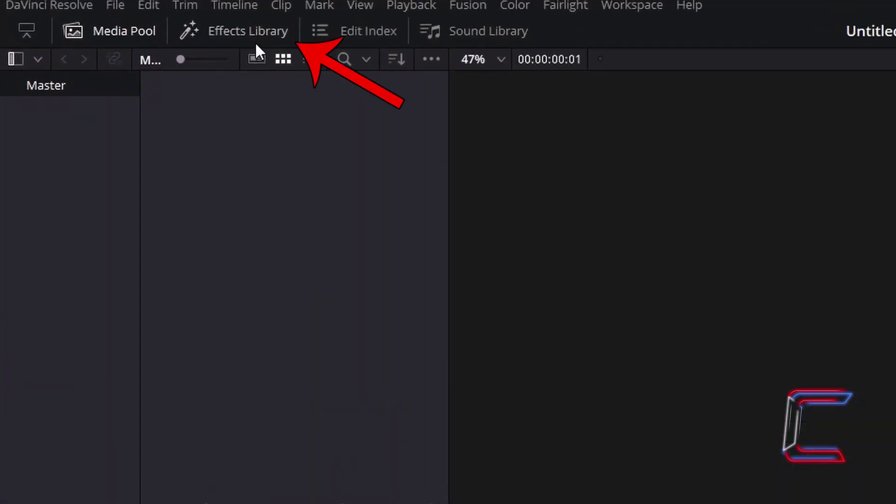
Drag the Four Color Gradient generator from Toolbox > Generators onto the V1 track.
left_click(255, 42)
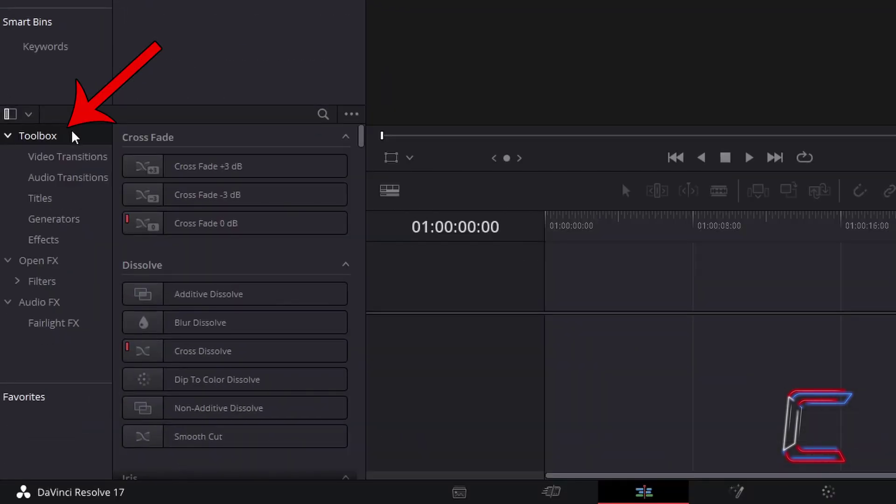
left_click(89, 226)
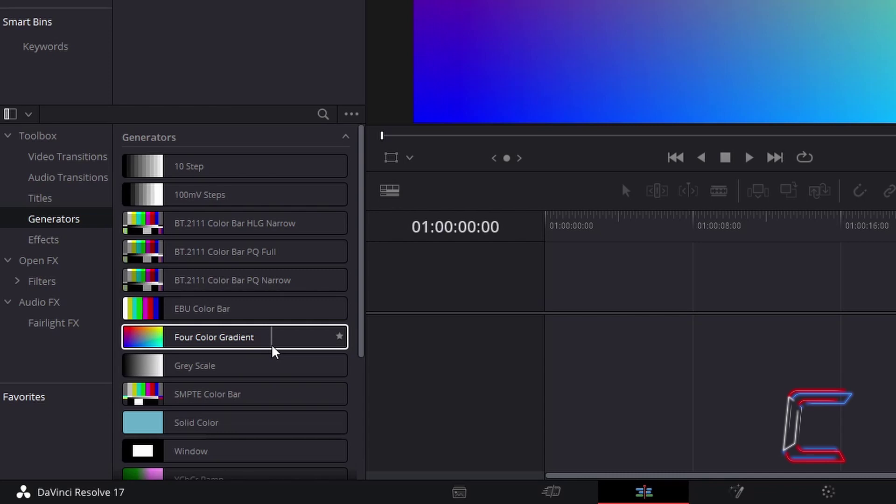
left_click_drag(273, 351, 553, 308)
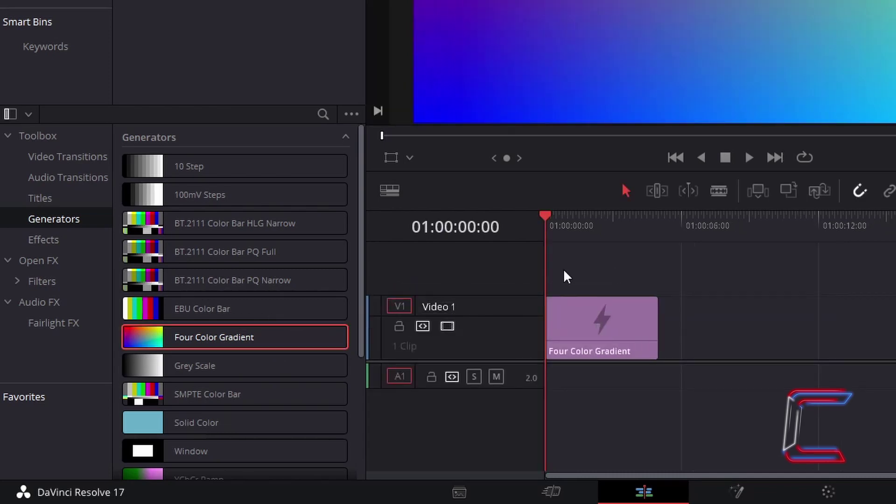
Set the gradient's upper-left colour to #611138 and upper-right colour to #917e05.
left_click(615, 315)
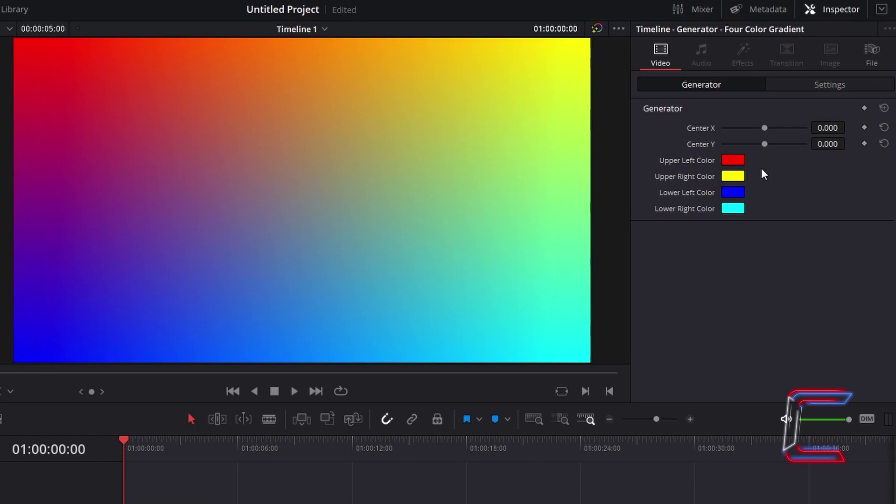
left_click(739, 159)
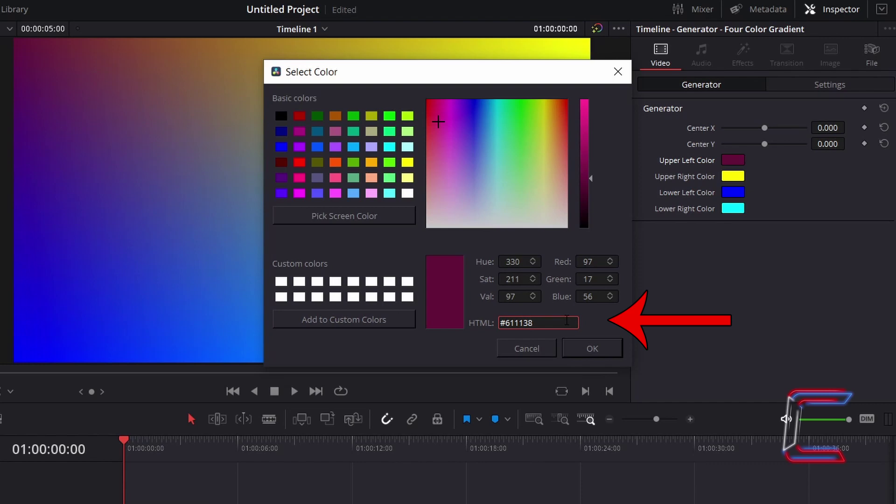
left_click(607, 357)
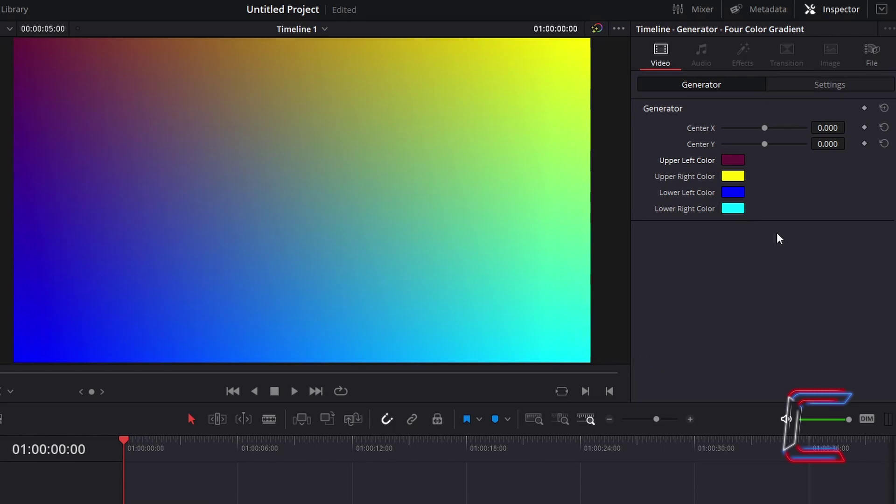
left_click(742, 178)
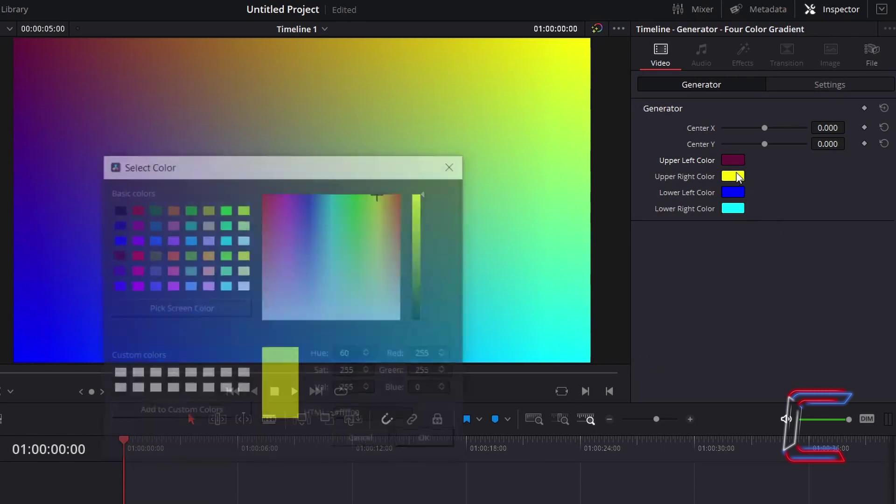
type("#917e05")
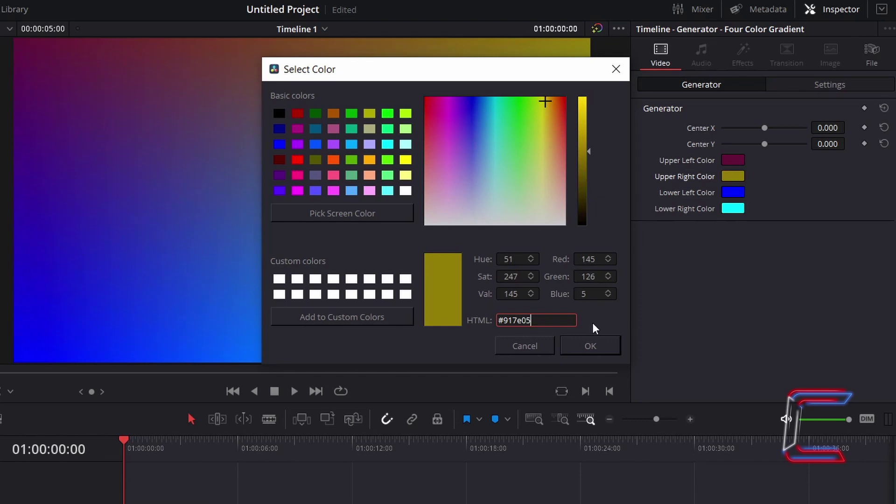
left_click(608, 346)
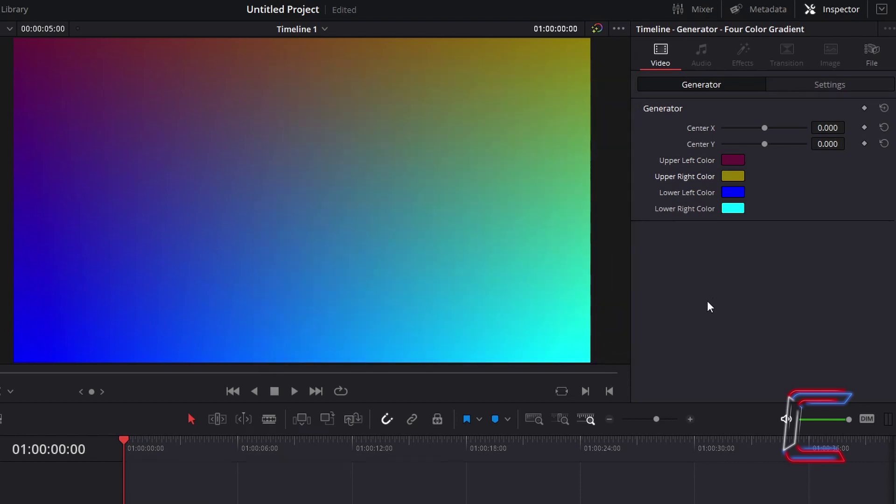
Set the lower-left colour to #150979 and enter #104109 for the lower-right colour.
left_click(737, 192)
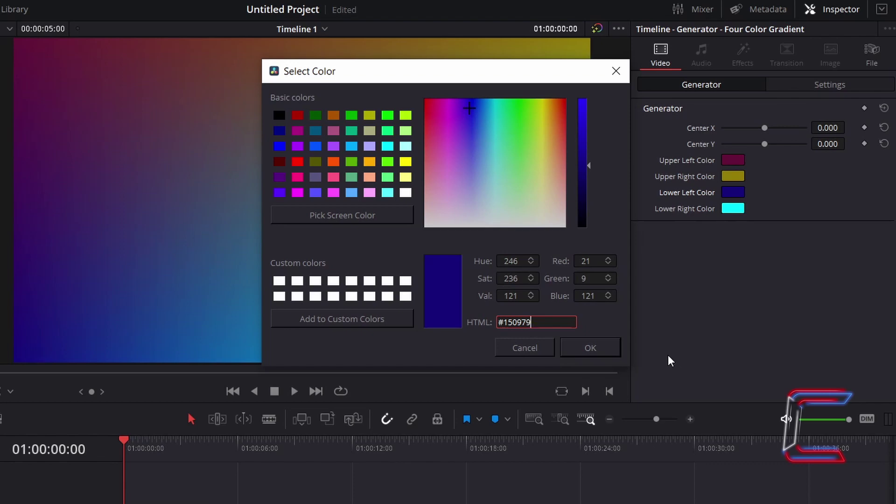
left_click(608, 350)
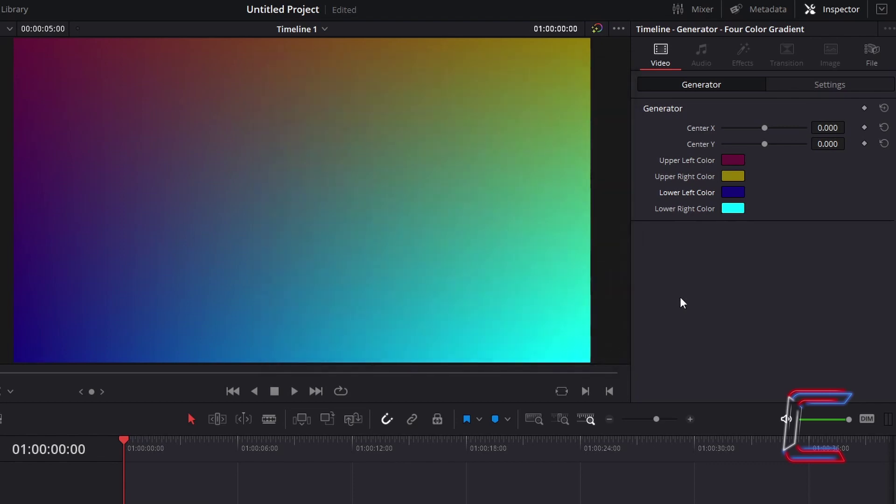
left_click(732, 212)
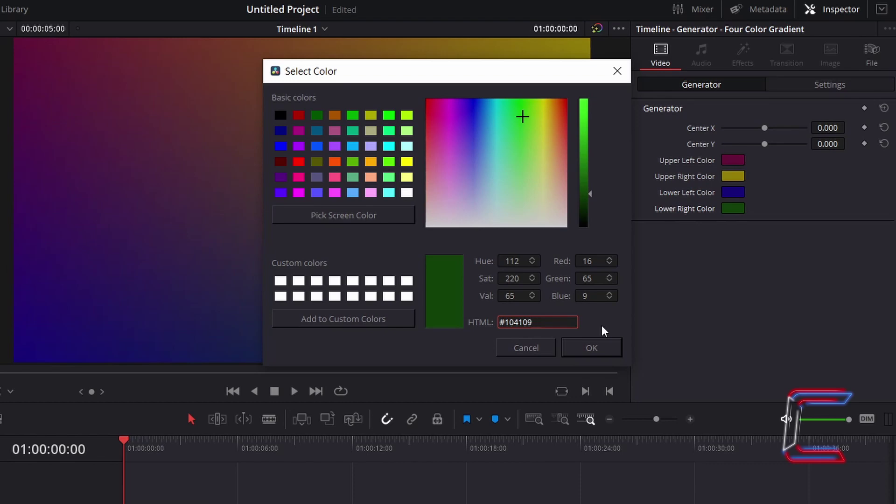
Confirm the #104109 lower-right colour and add a Fusion Composition on a new V2 track.
left_click(611, 356)
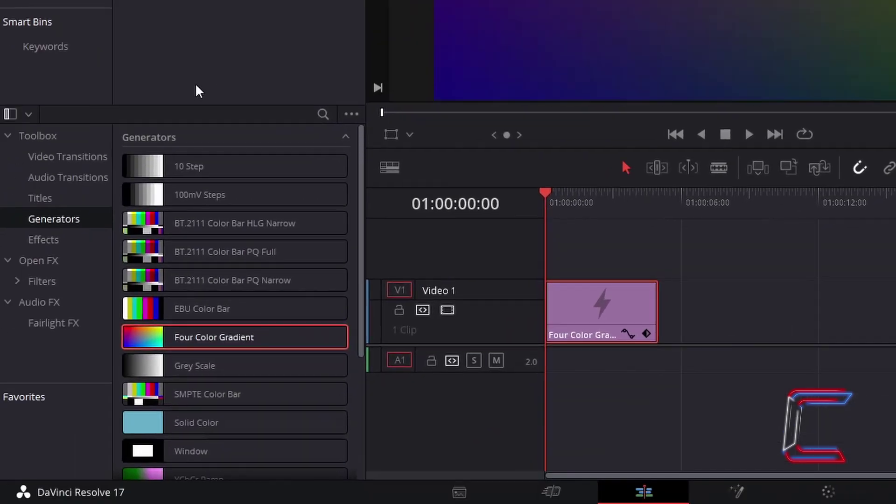
left_click(61, 243)
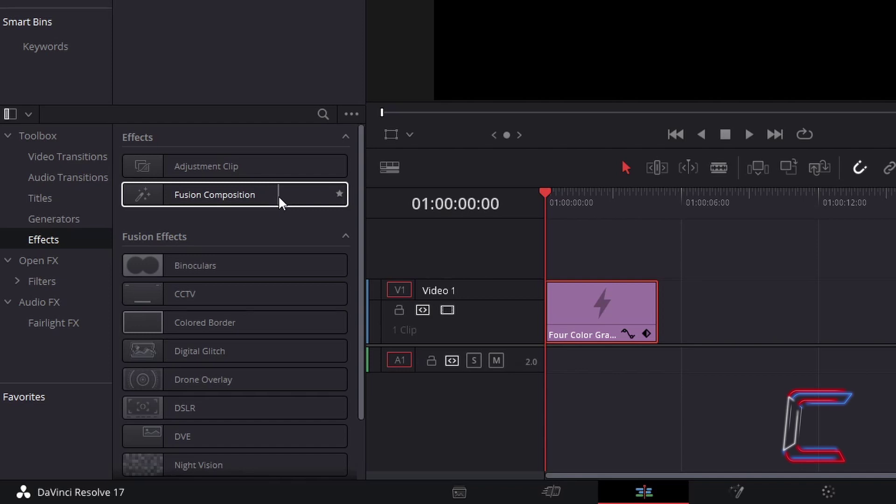
left_click_drag(278, 195, 635, 244)
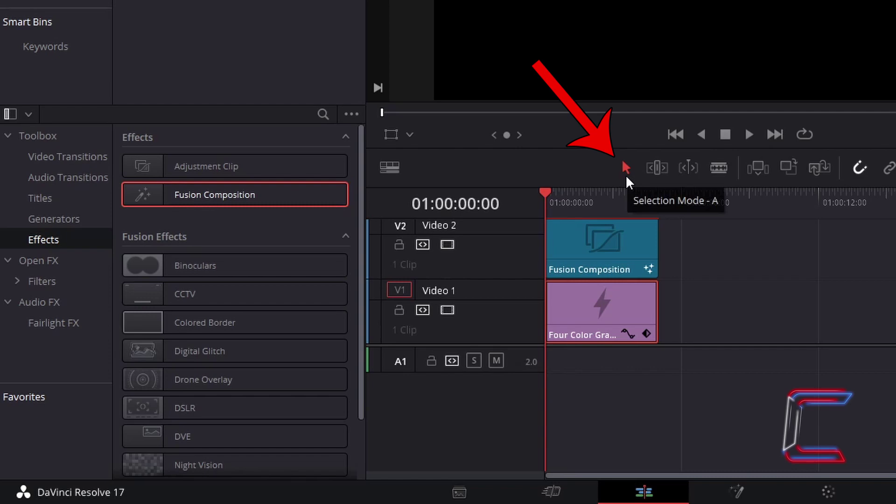
Extend both the Fusion Composition and gradient clips to 10 seconds.
mouse_move(656, 242)
left_mouse_down()
mouse_move(745, 240)
mouse_move(639, 240)
mouse_move(658, 240)
left_mouse_up()
left_click_drag(659, 310, 764, 306)
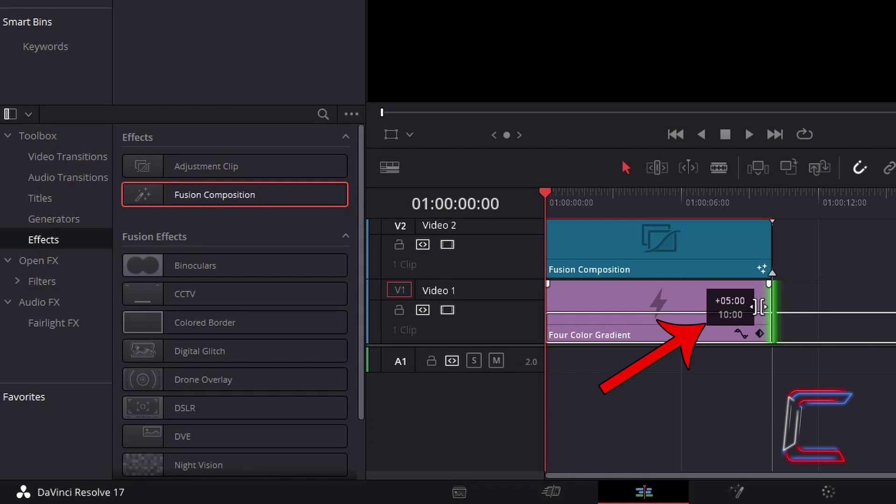
left_click_drag(761, 306, 757, 305)
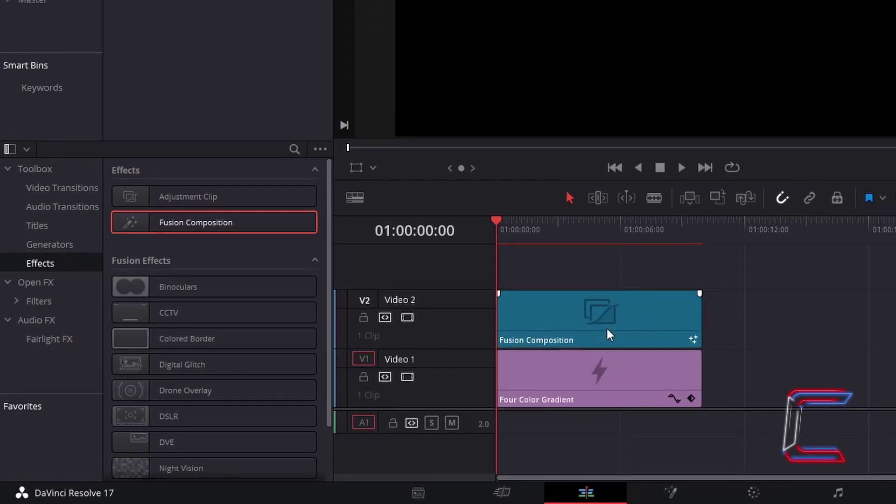
Set the Fusion Composition clip's Composite Mode to Overlay in the Inspector.
left_click(606, 326)
left_click(826, 12)
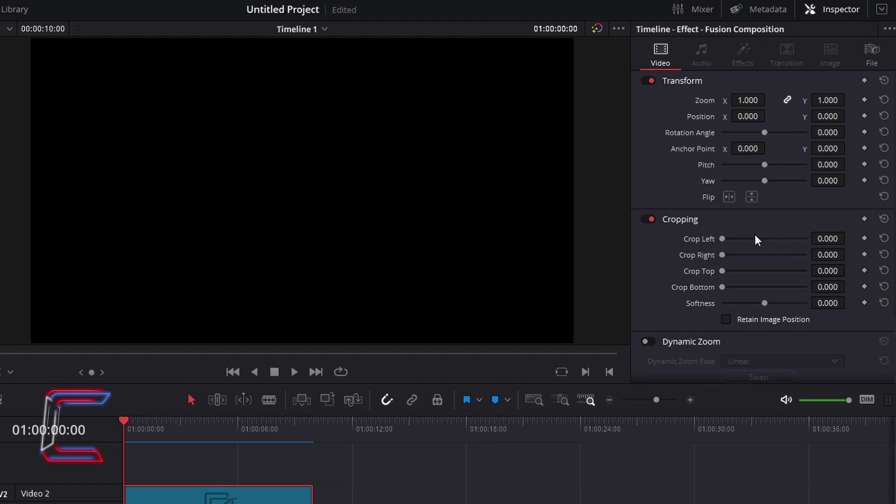
scroll(755, 238, "down", 3)
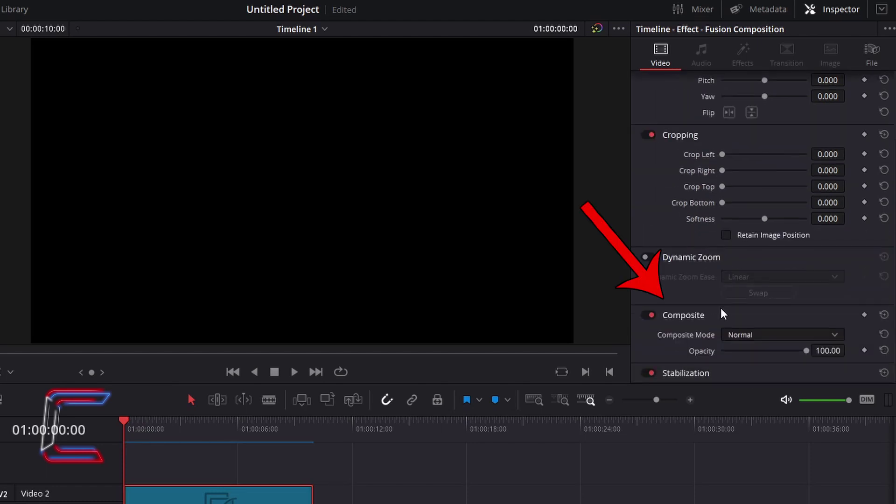
left_click(788, 332)
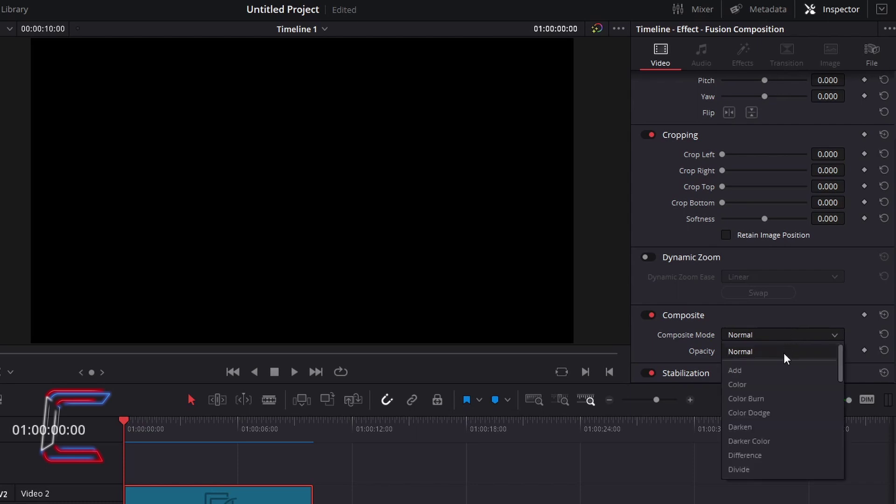
scroll(774, 420, "down", 5)
left_click(773, 435)
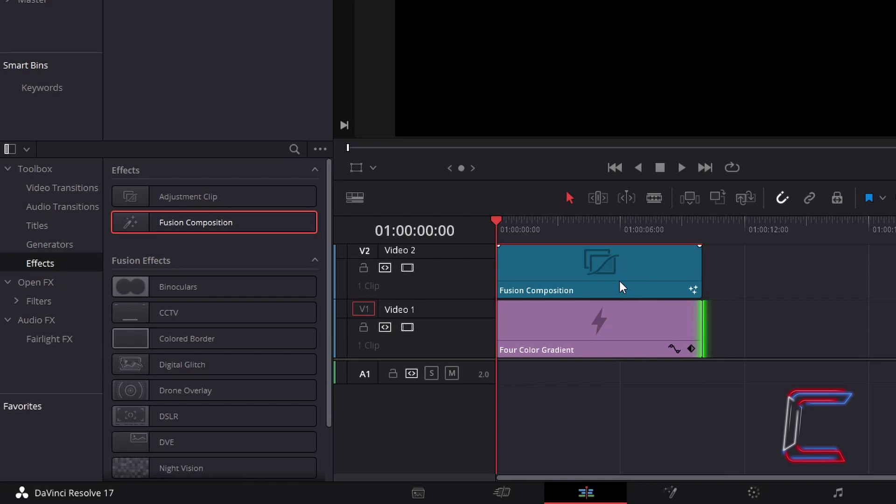
Open the Fusion Composition in Fusion and search Select Tool for 'ellipse'.
right_click(619, 282)
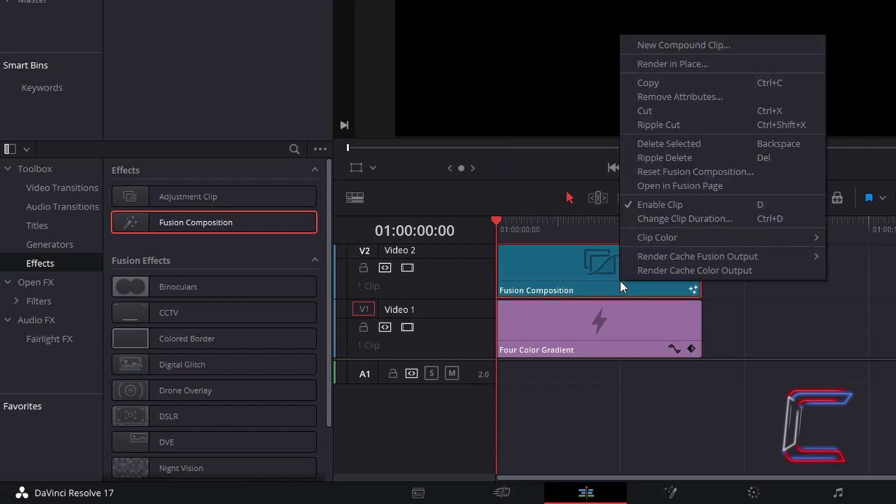
left_click(737, 190)
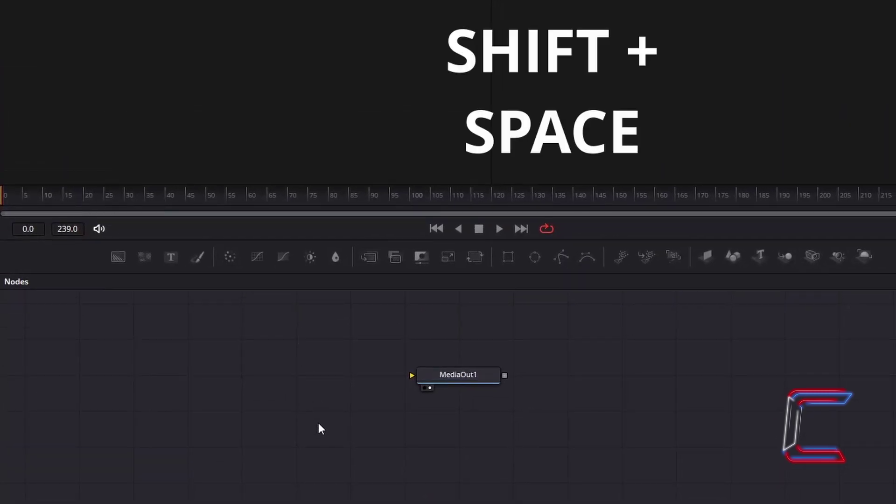
key("shift+space")
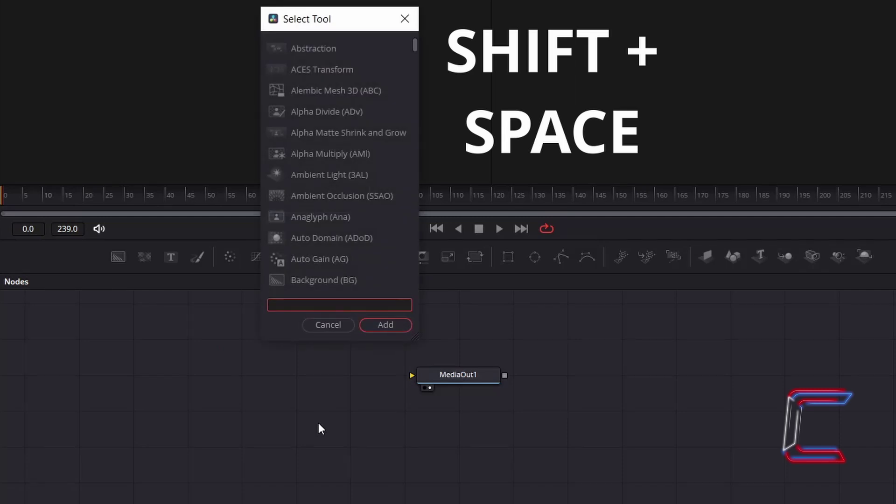
type("ellipse")
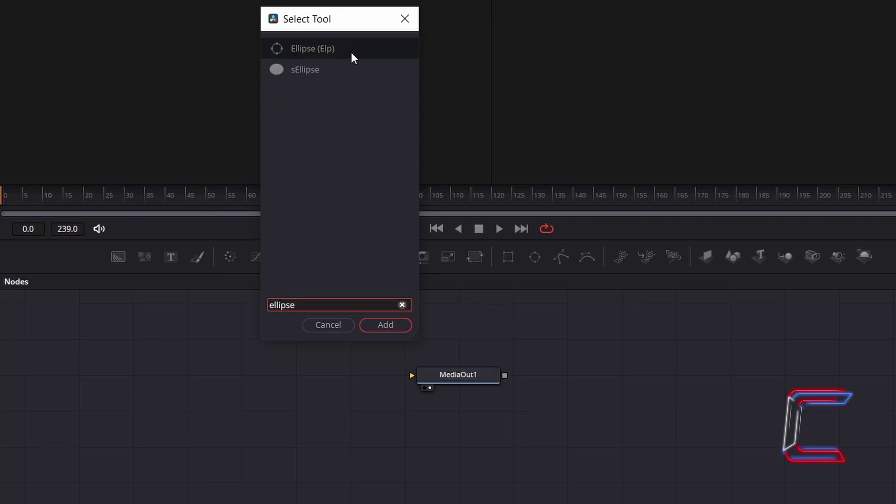
key("Down")
Add Ellipse1 with Soft Edge 0.01, Border Width 0.008 and Solid turned off.
left_click(399, 329)
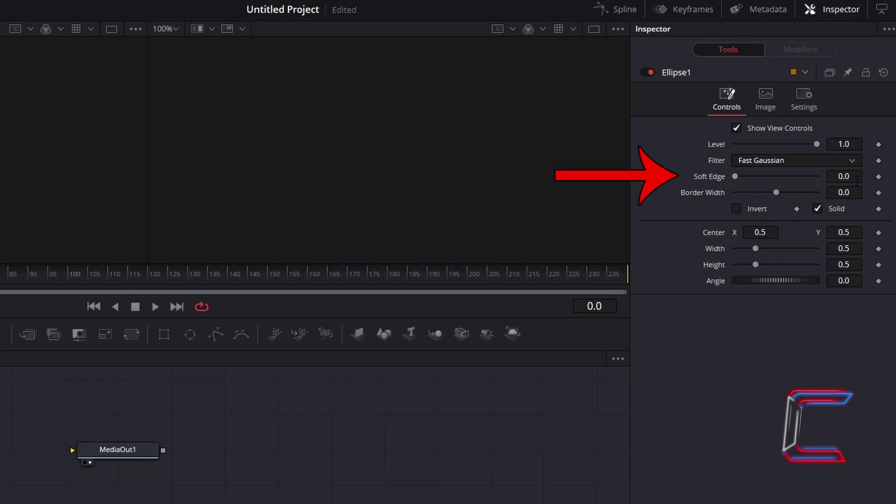
left_click(856, 180)
type("0.01")
key("Tab")
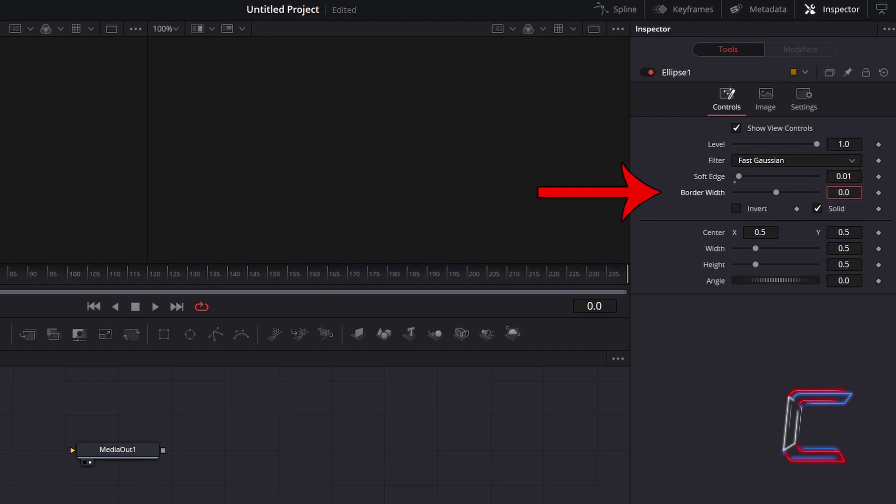
type("08")
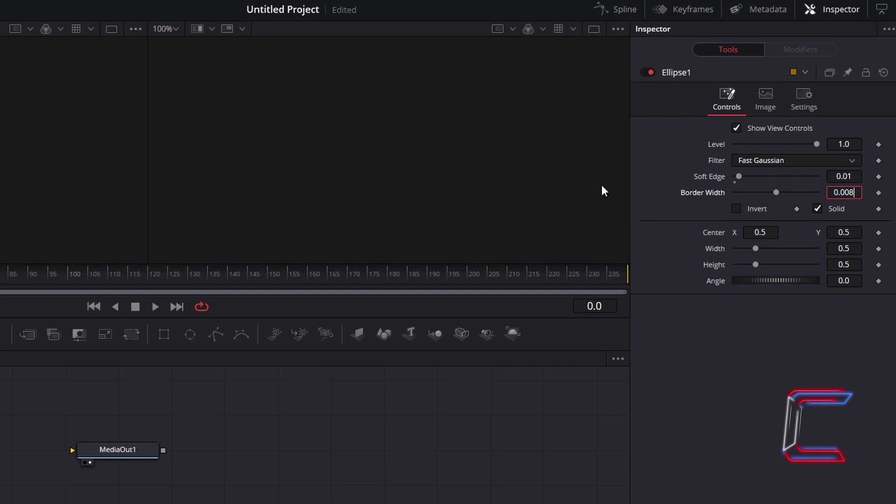
key("Tab")
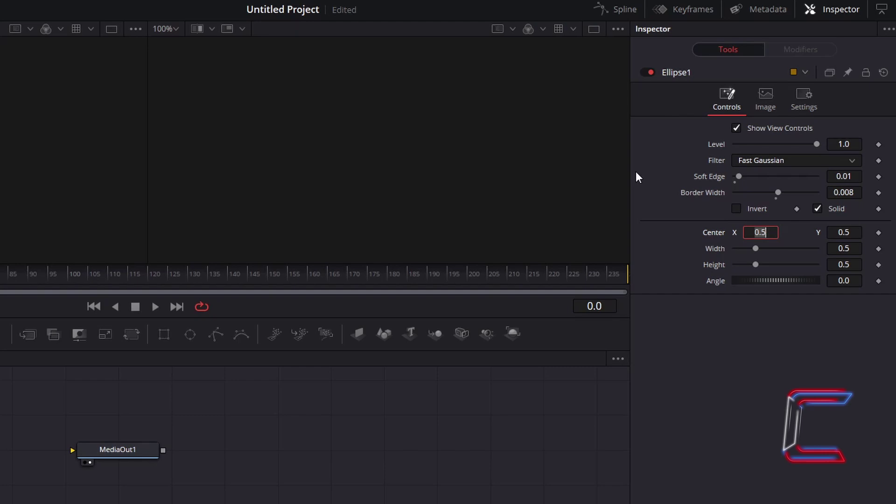
left_click(818, 209)
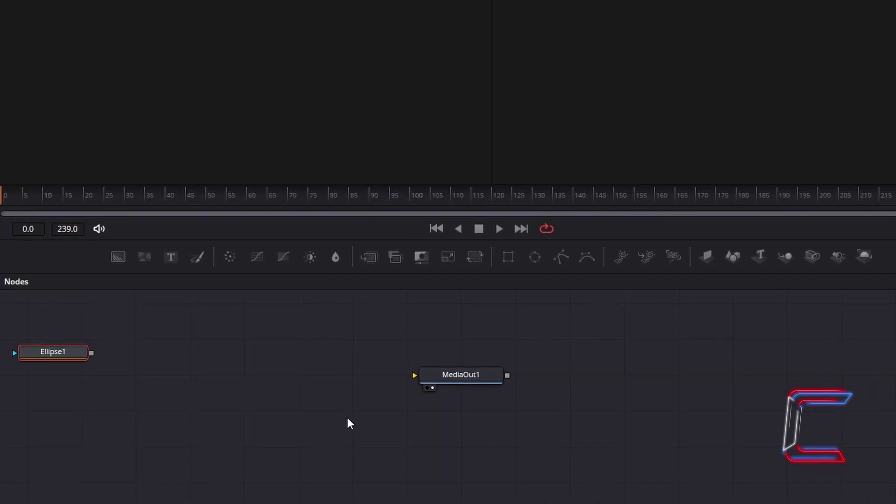
Add a pEmitter node and set its particle Number to 0.35.
key("shift+space")
type("pEmitter")
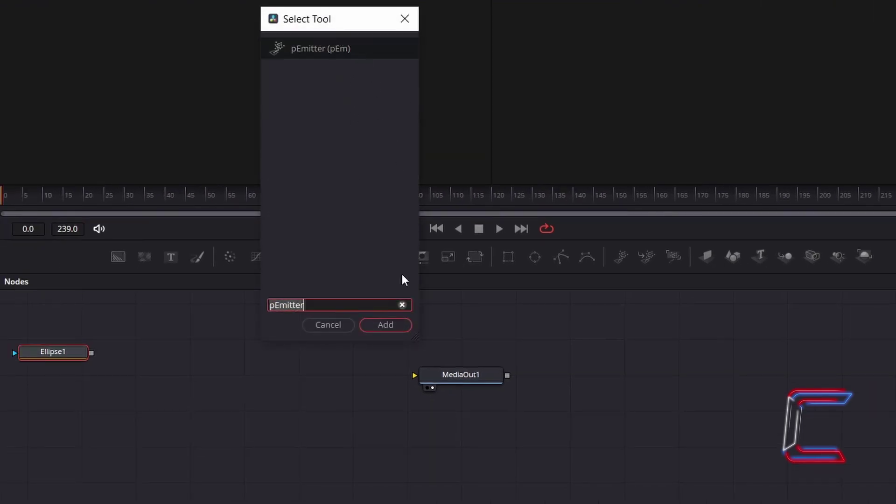
left_click(397, 329)
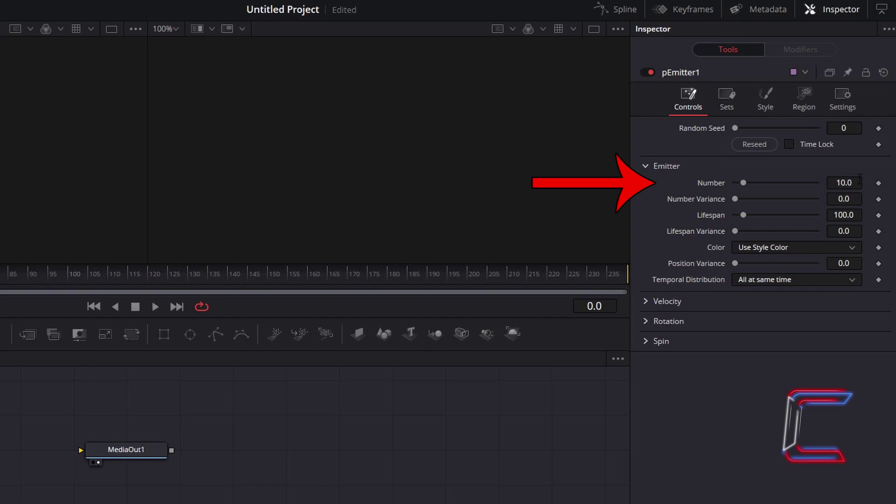
left_click(857, 183)
type("0.35")
key("Tab")
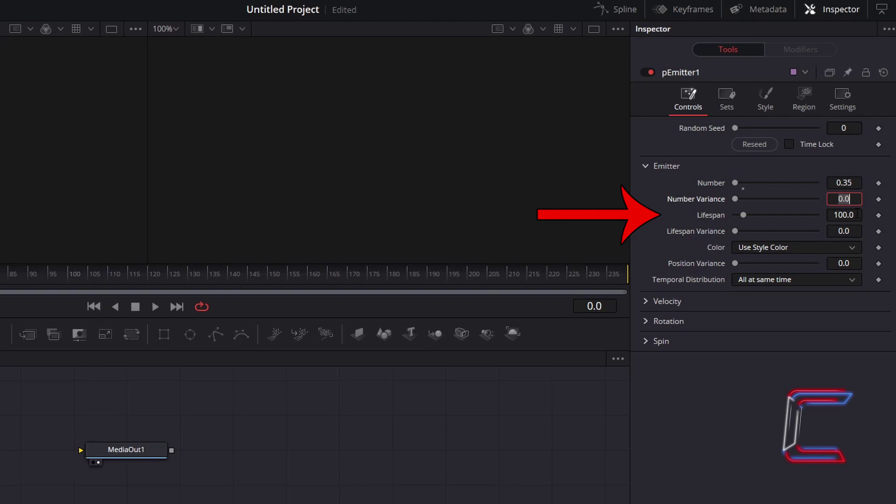
Set Lifespan 125, Lifespan Variance 10 and Position Variance 0.4.
left_click(857, 213)
type("125")
key("Return")
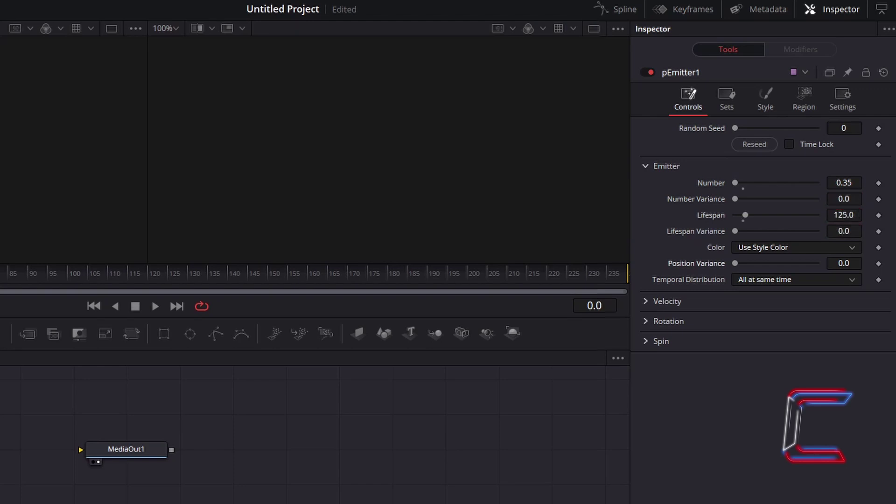
left_click(857, 231)
type("10")
key("Tab")
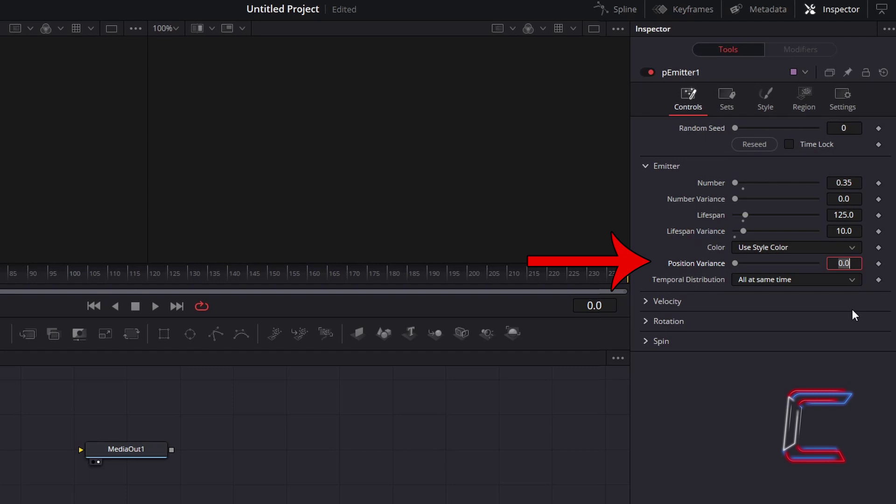
type(".4")
key("Return")
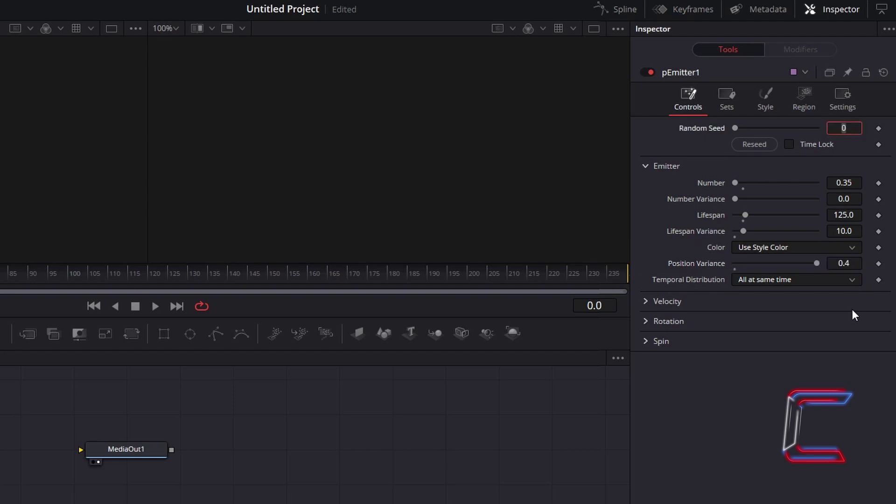
Switch pEmitter1's particle Style from Point to Bitmap on the Style tab.
left_click(770, 107)
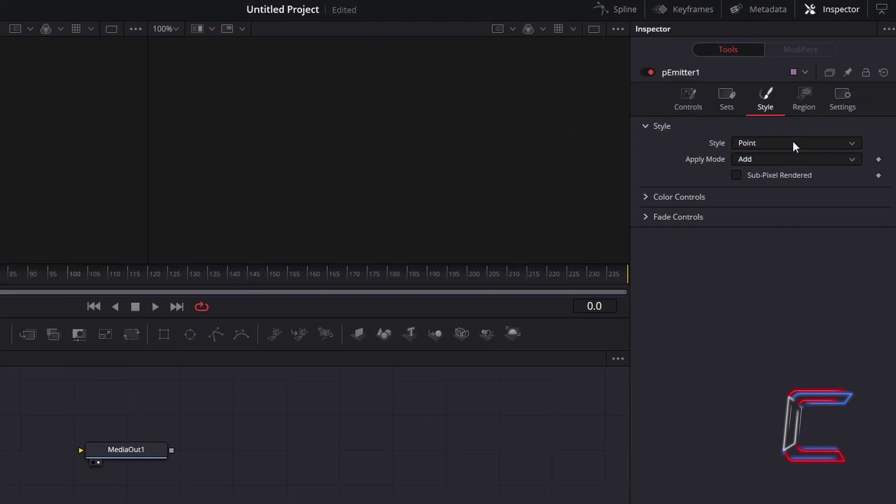
left_click(795, 145)
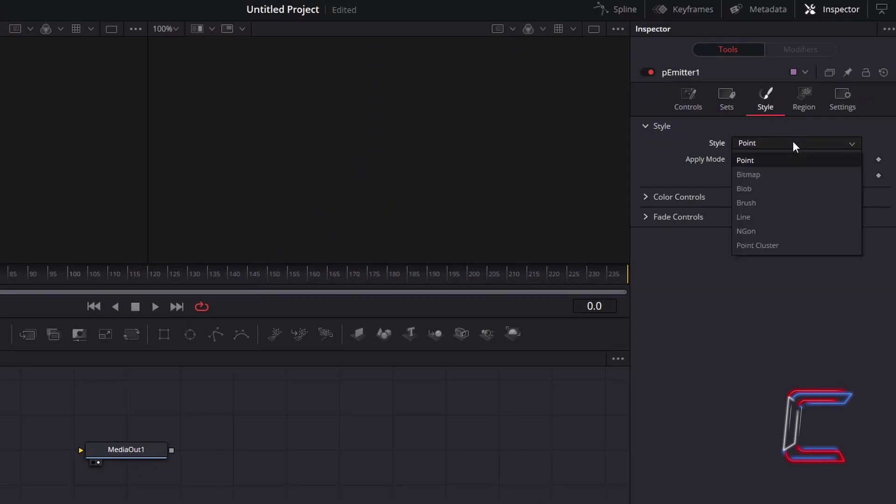
left_click(789, 172)
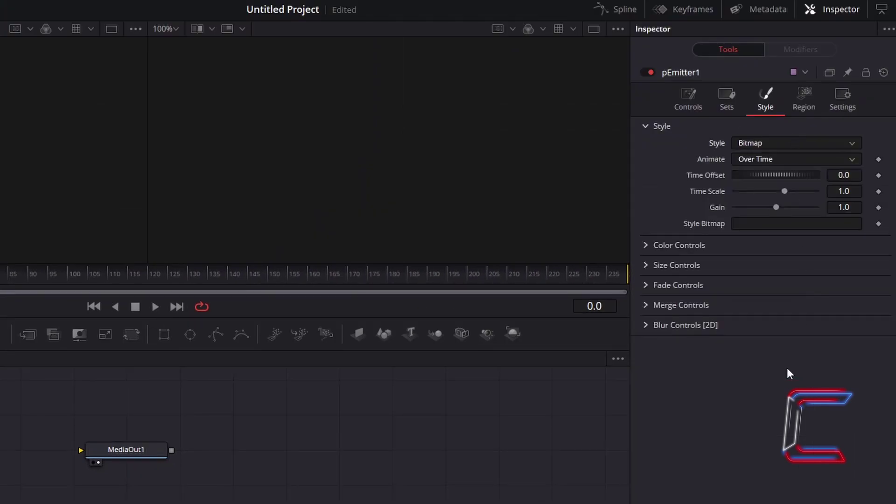
Set Size 0.125 and Size Variance 0.1, and raise the Size Over Life curve's end.
left_click(644, 266)
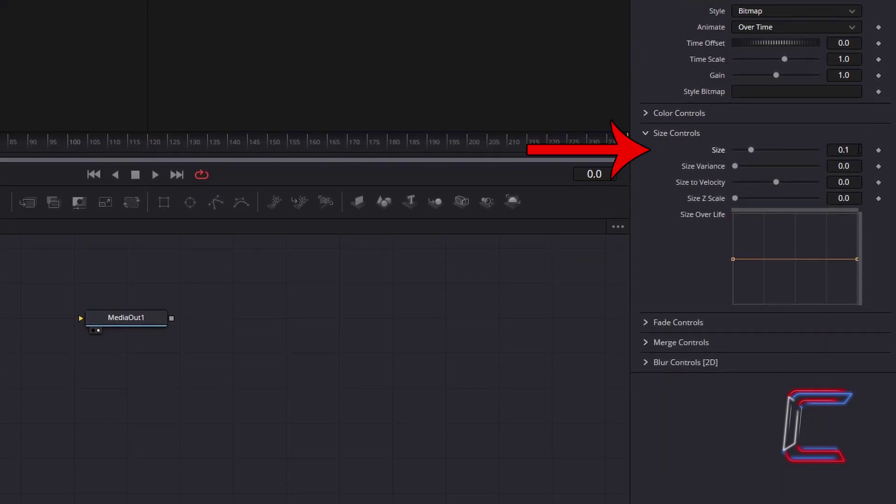
type("0.125")
key("Tab")
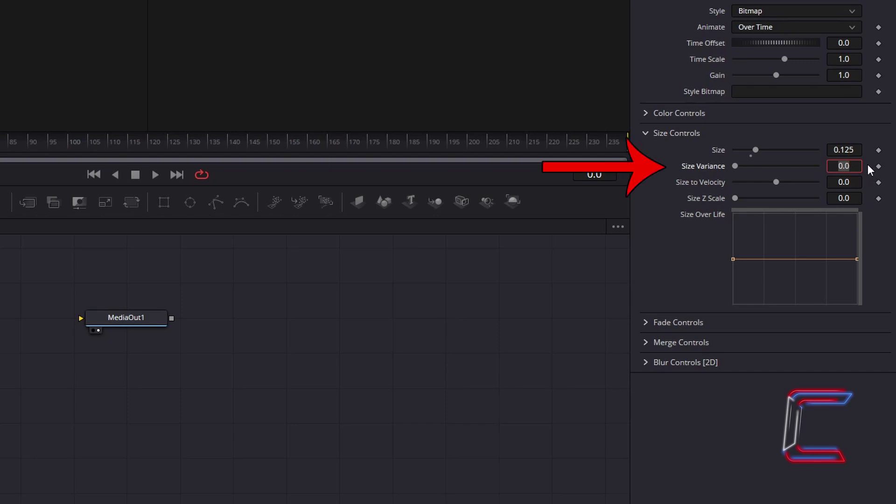
type("0.1")
key("Tab")
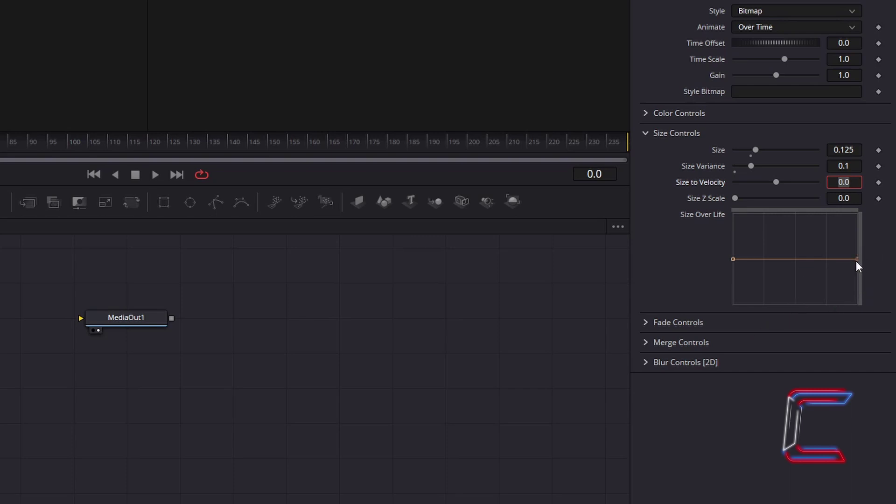
left_click_drag(856, 259, 857, 233)
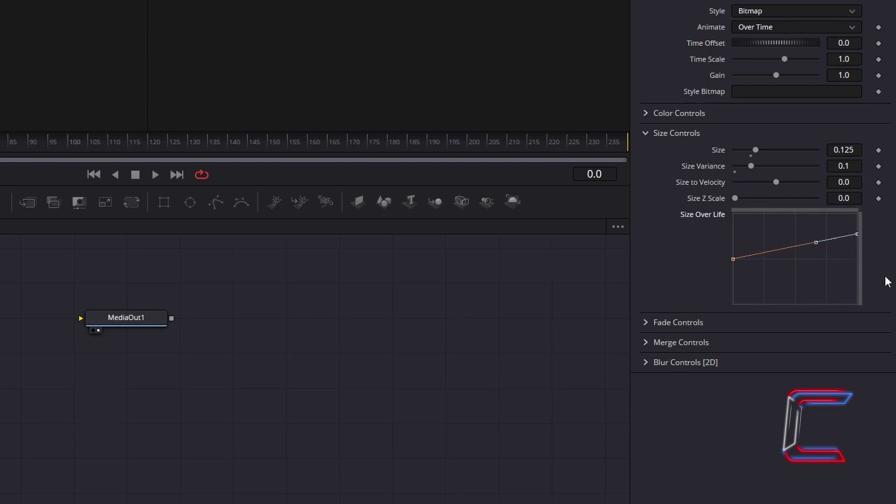
Set the particle Fade In value to 0.4 under Fade Controls.
left_click(644, 323)
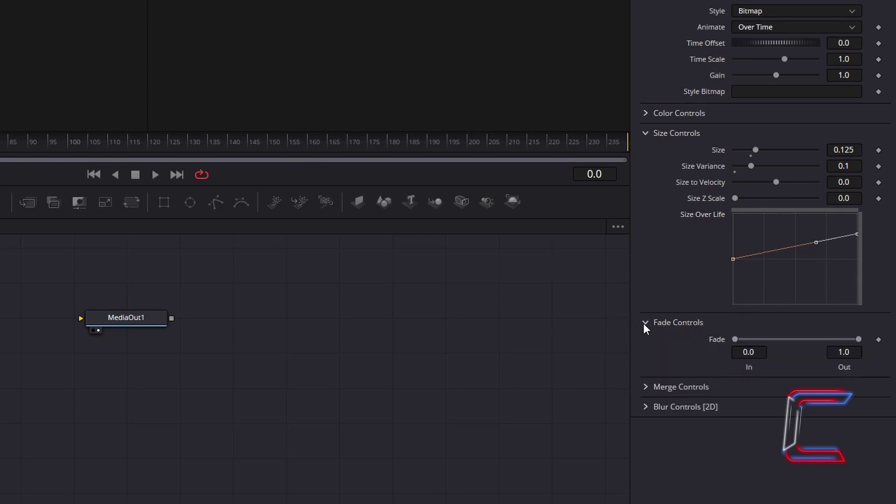
left_click(759, 356)
type("0.4")
key("Tab")
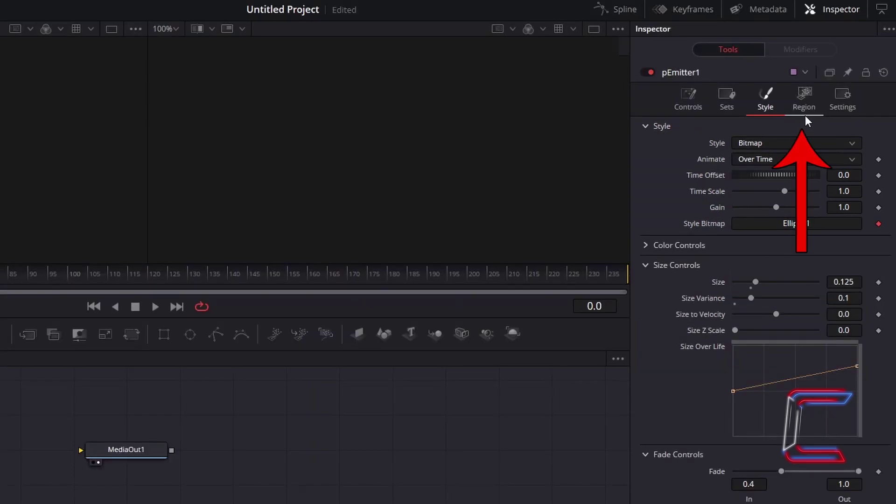
Set the emitter's Region to All so particles cover the whole frame.
left_click(809, 120)
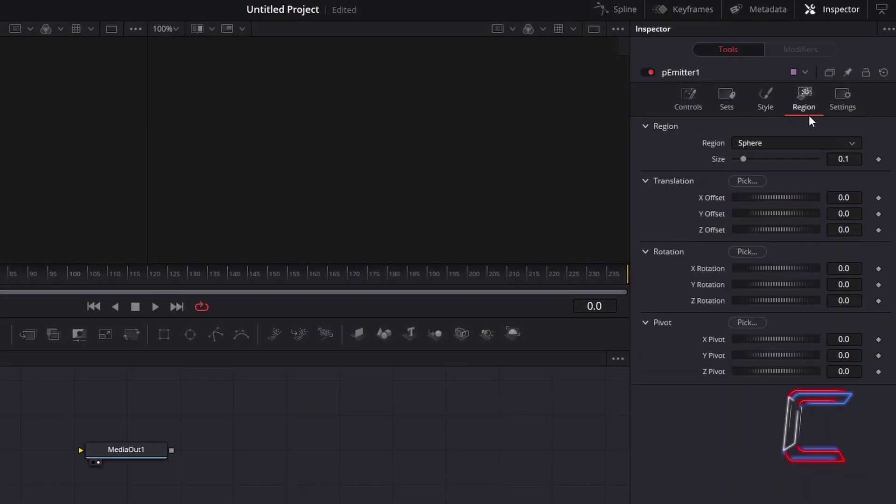
left_click(805, 141)
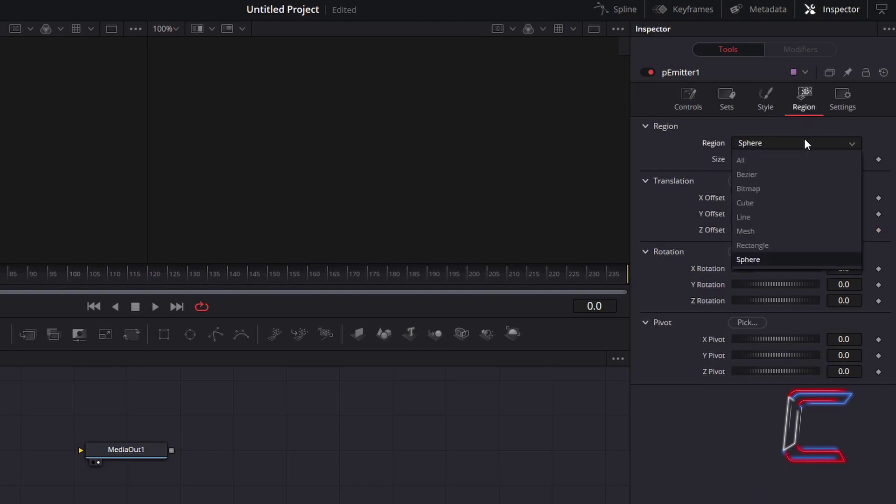
left_click(788, 160)
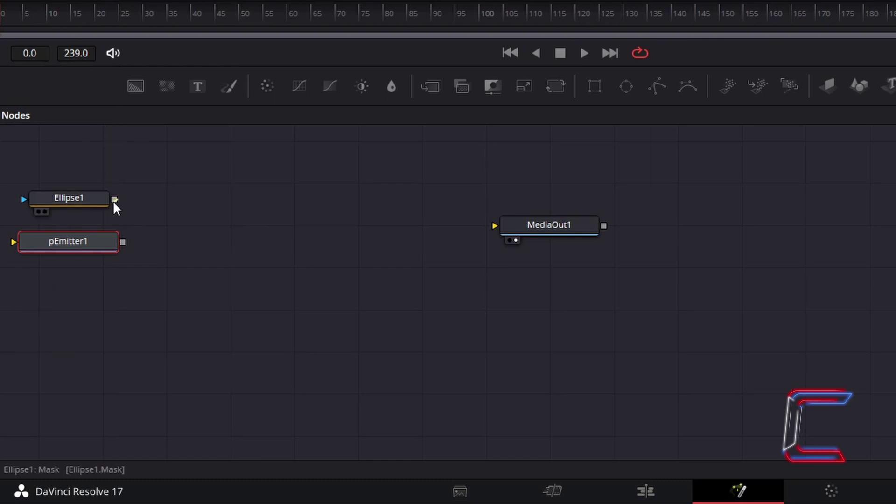
Wire Ellipse1 into pEmitter1, then add a pMerge1 node fed by pEmitter1's output.
mouse_move(113, 200)
left_mouse_down()
mouse_move(104, 214)
mouse_move(23, 248)
left_mouse_up()
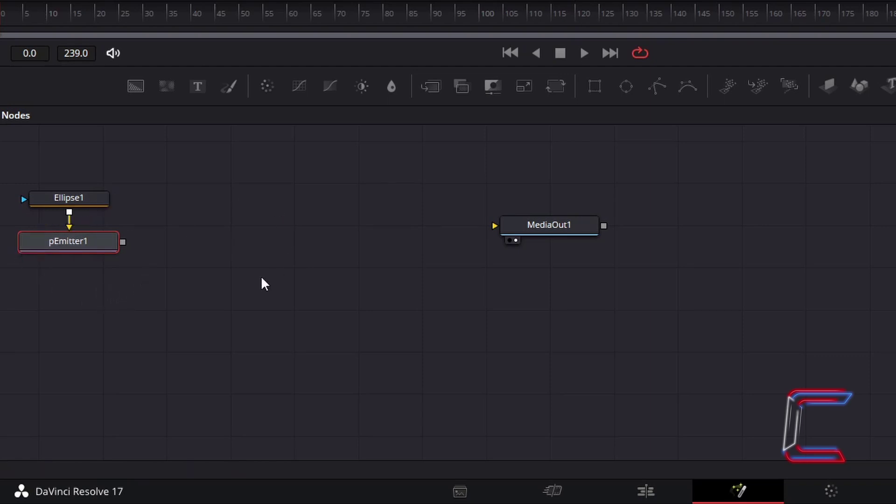
left_click(182, 231)
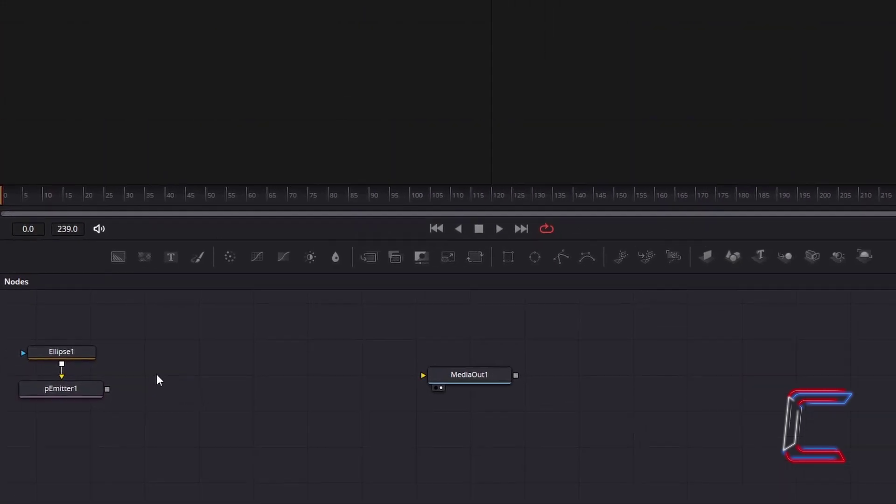
key("shift+space")
type("pMerge")
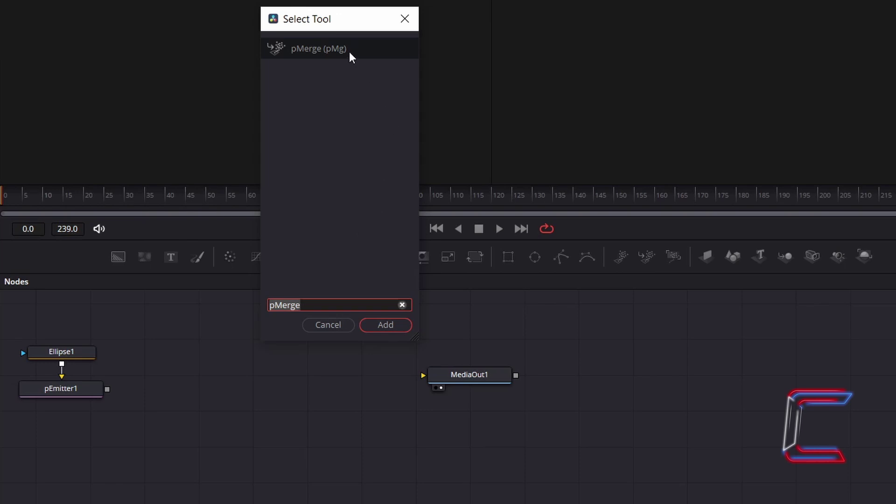
left_click(396, 326)
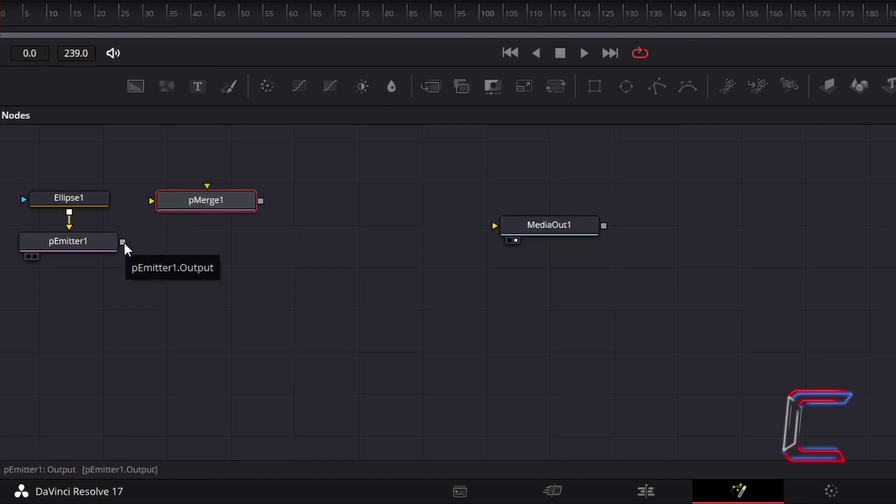
left_click_drag(122, 242, 206, 184)
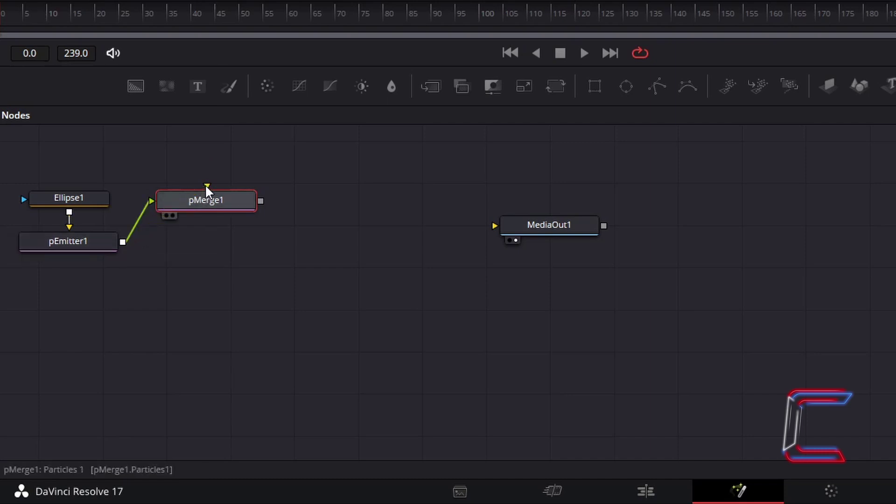
Paste copies of Ellipse1 and pEmitter1 and wire pEmitter1_1 into pMerge1's second input.
left_click(159, 285)
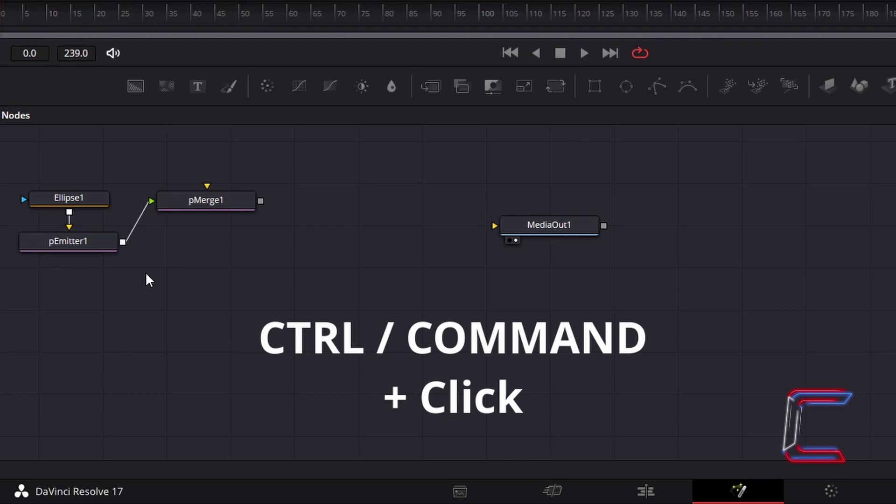
left_click(96, 197)
left_click(102, 244, "ctrl")
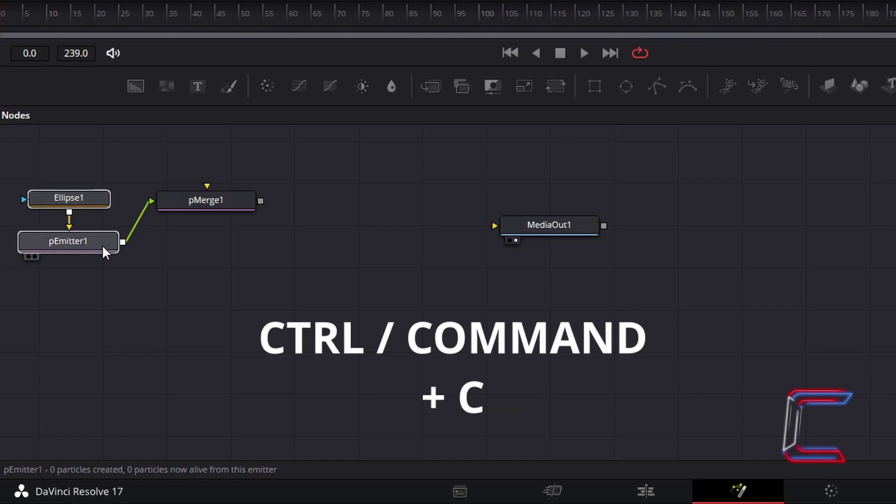
left_click(134, 290)
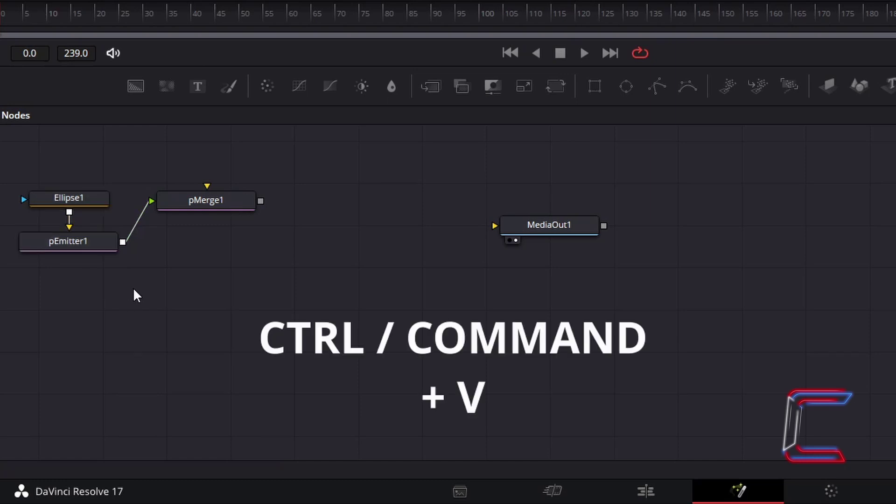
key("ctrl+v")
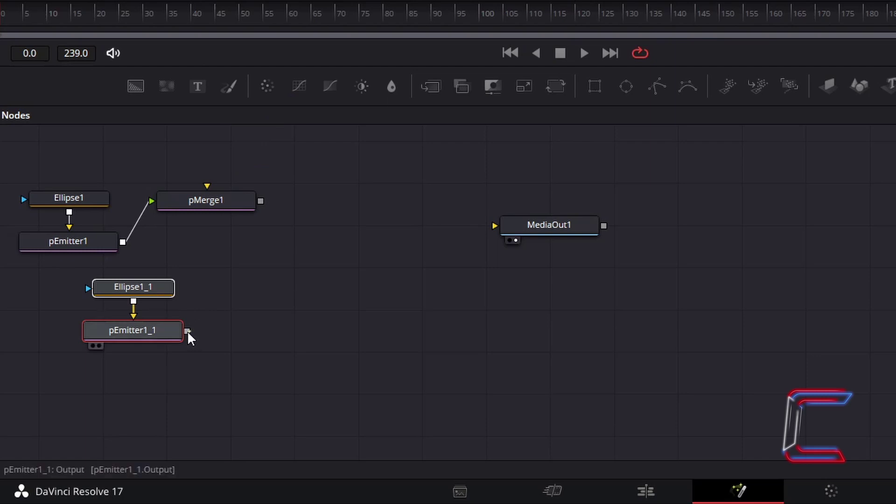
left_click_drag(188, 331, 207, 186)
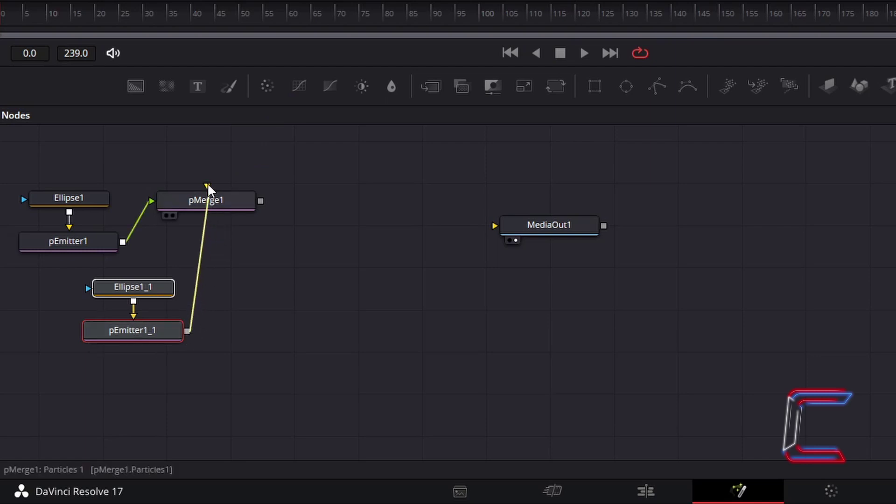
Set Ellipse1_1's Level to 0.5 and Soft Edge to 0.07.
left_click(252, 267)
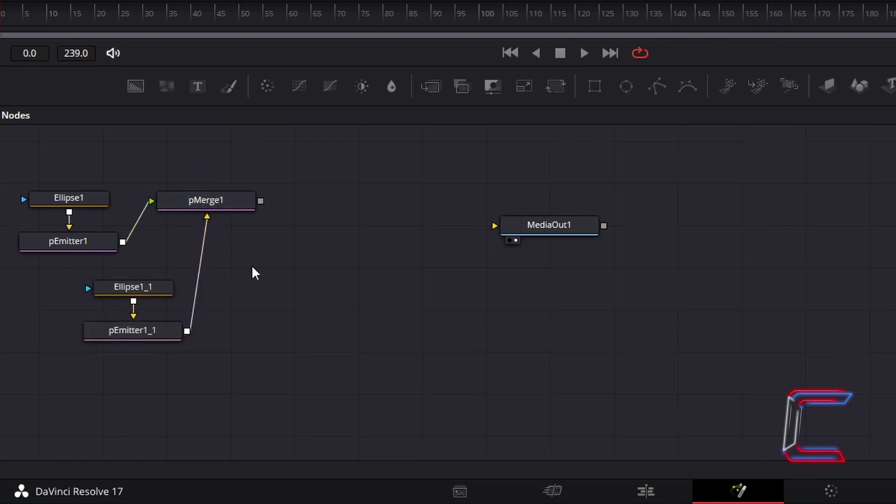
left_click(166, 293)
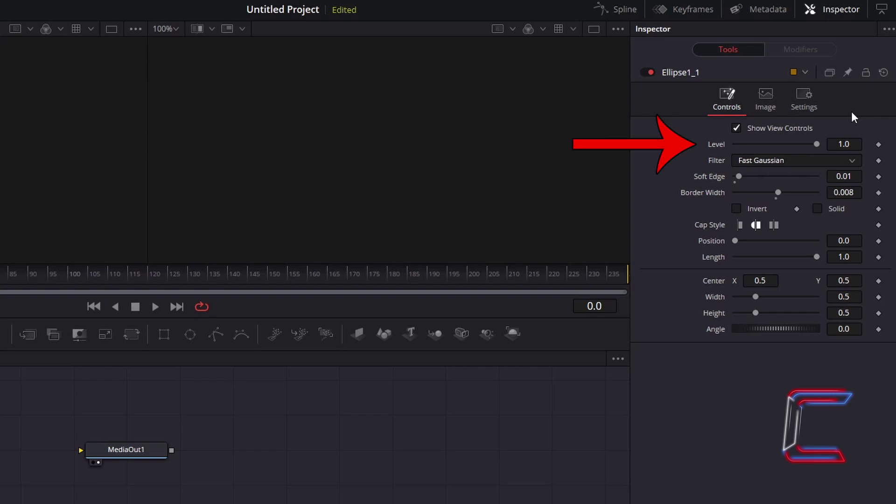
left_click(849, 144)
type(".5")
key("Tab")
left_click(638, 157)
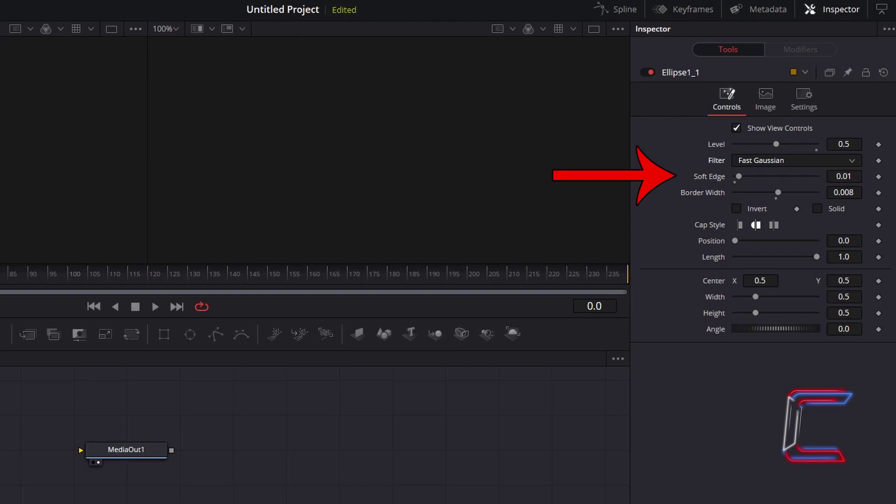
left_click(859, 180)
type("0.07")
key("Tab")
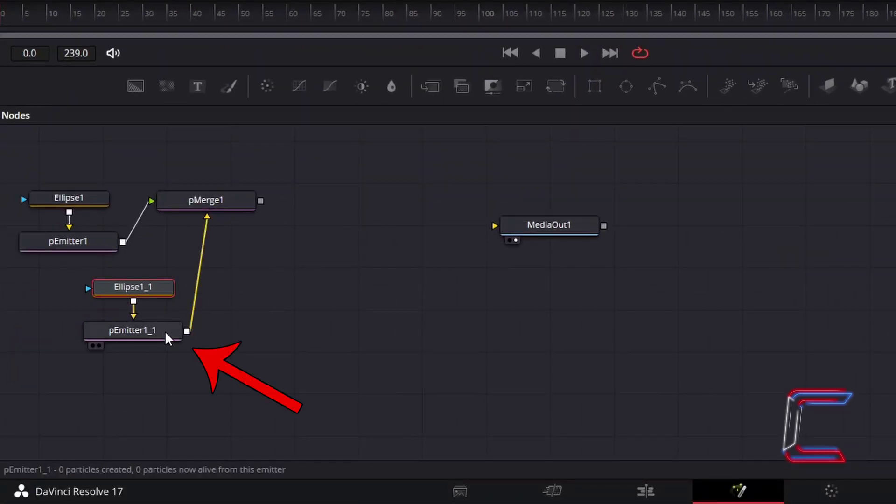
Give pEmitter1_1 a Lifespan of 150 and Position Variance of 0.5.
left_click(164, 330)
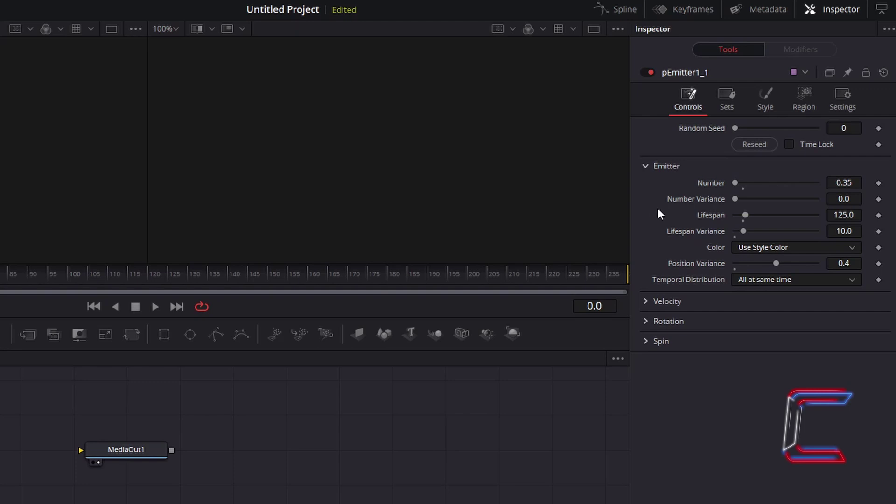
left_click(859, 213)
type("150")
key("Tab")
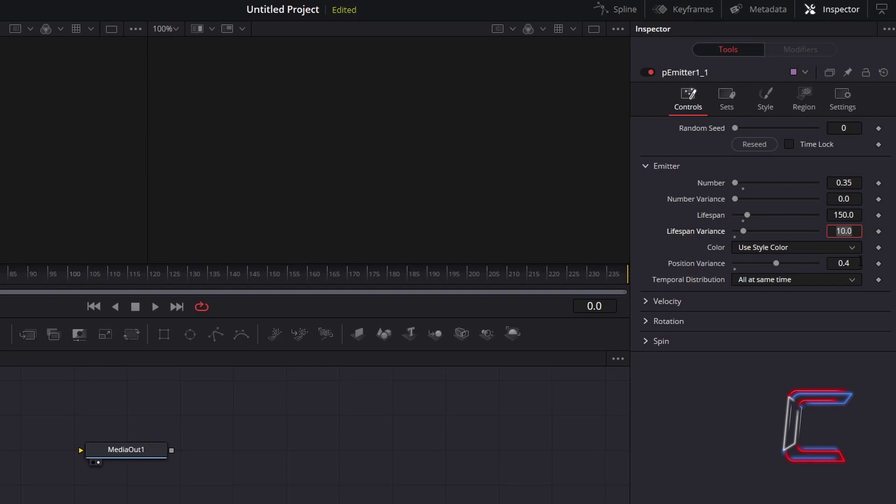
left_click(860, 262)
type("0.5")
key("Tab")
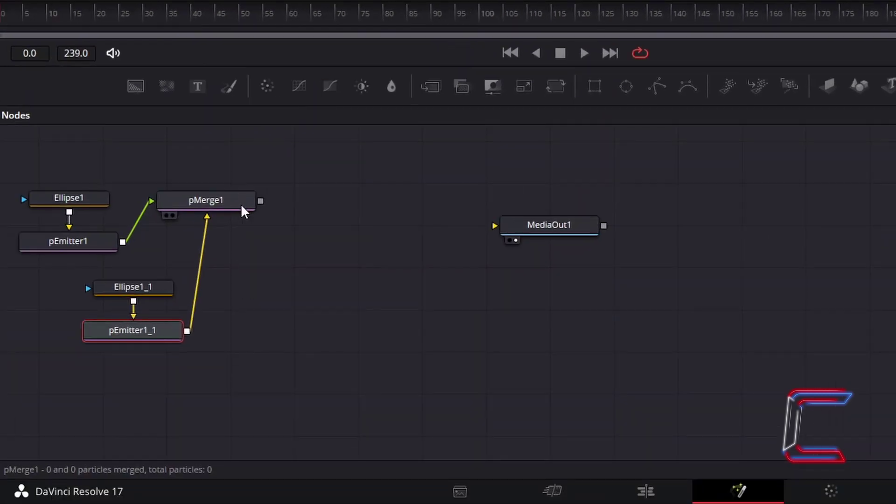
Add a pTurbulence node after pMerge1.
left_click(241, 203)
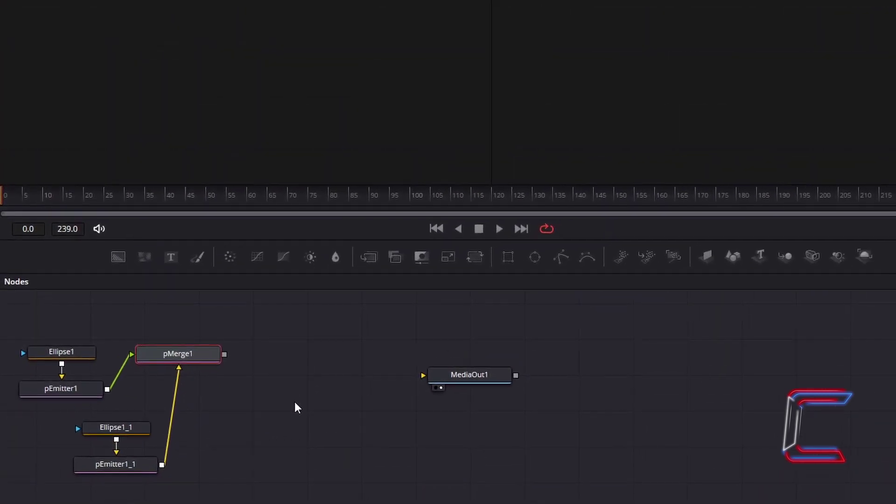
key("shift+space")
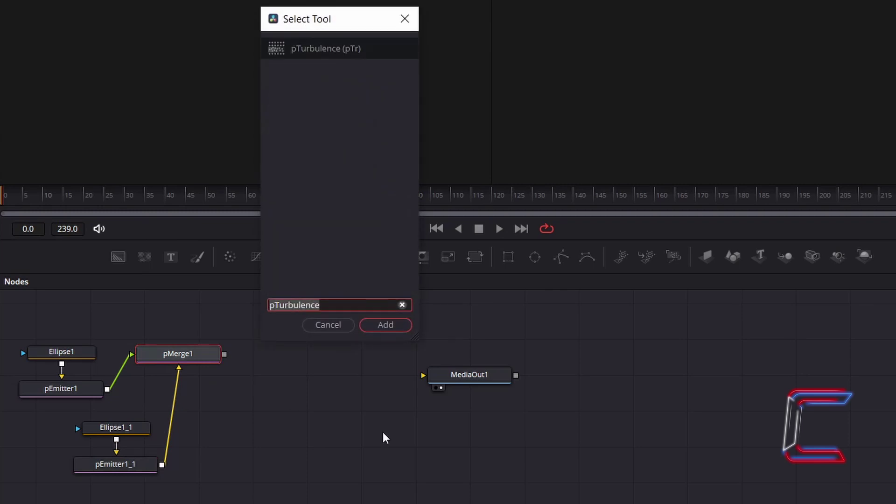
left_click(373, 53)
left_click(396, 324)
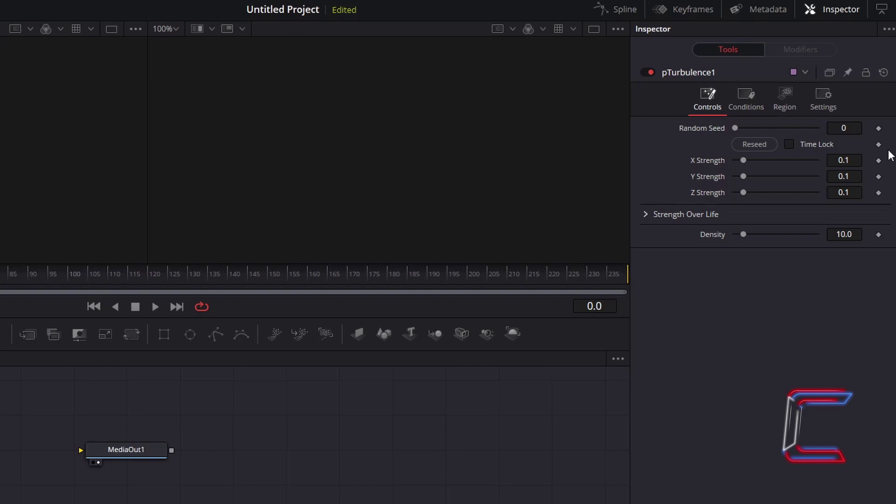
Set pTurbulence1's X, Y and Z Strength all to 0.05.
left_click(862, 160)
type("0.05")
key("Tab")
type("0.05")
key("Tab")
type("0.05")
key("Tab")
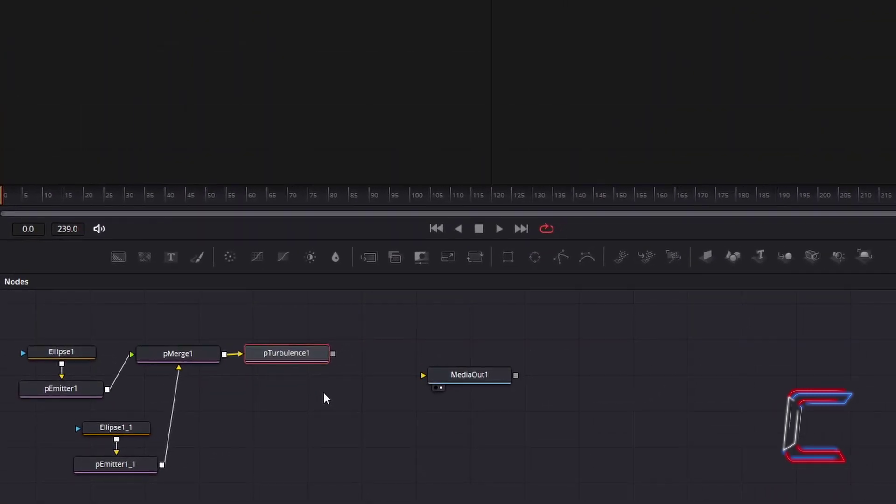
Add pRender and Soft Glow nodes in sequence after pTurbulence1.
key("shift+space")
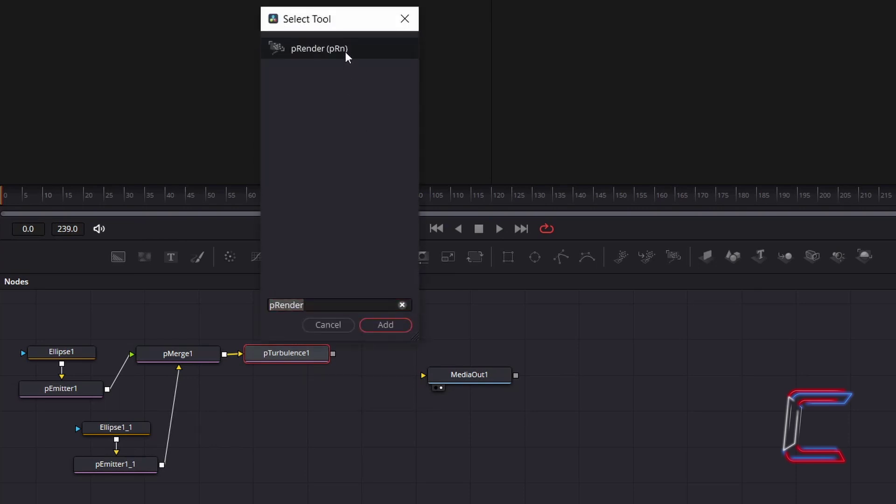
left_click(393, 323)
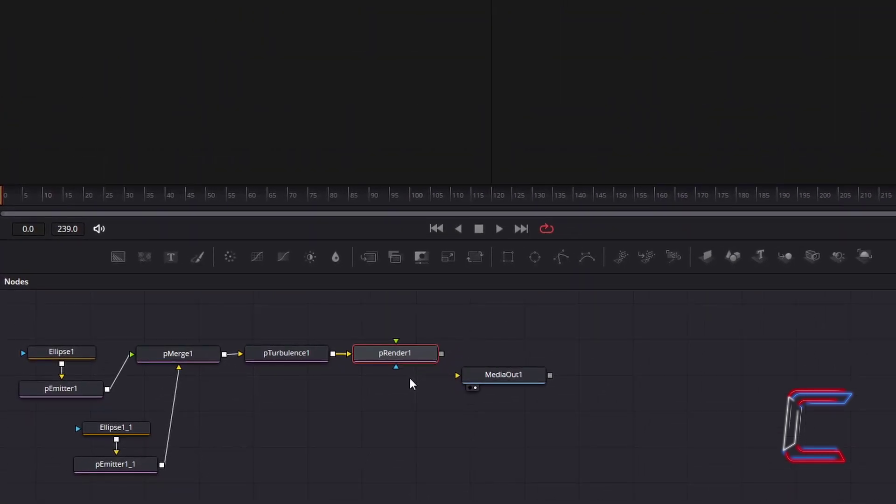
key("shift+space")
type("Soft Glow")
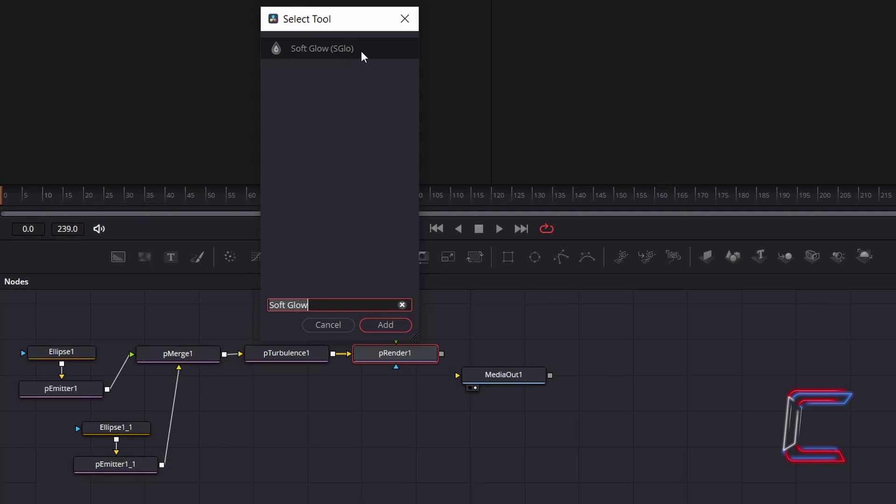
left_click(401, 322)
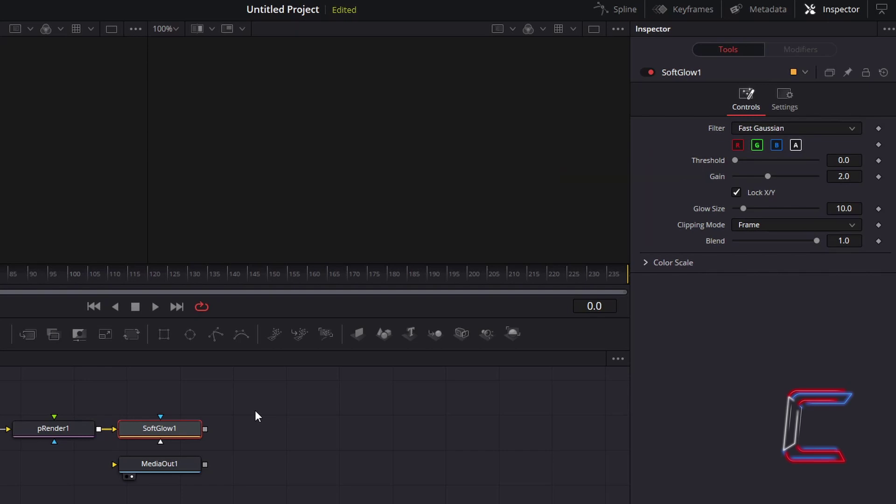
Lower SoftGlow1's Gain to 0.75.
left_click(849, 176)
type("0.75")
key("Tab")
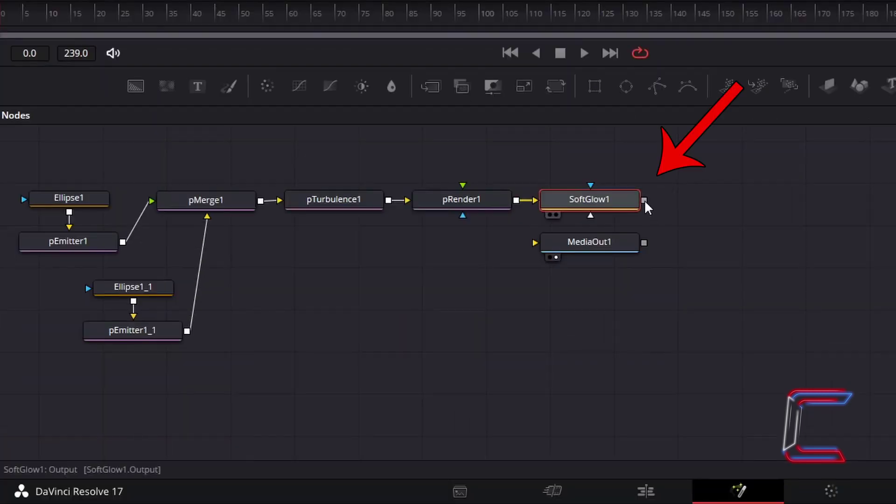